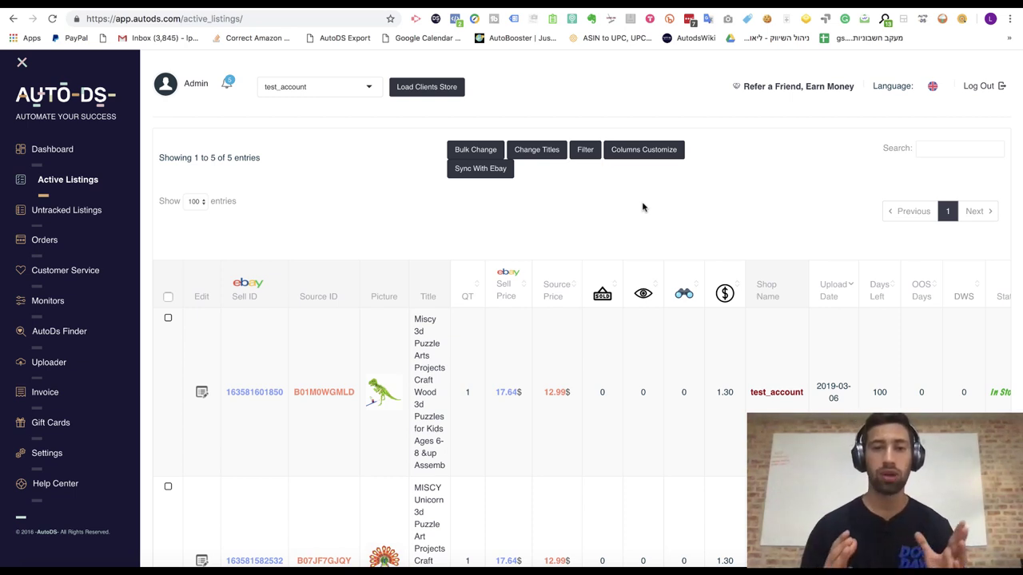
- Scroll the Active Listings table right, briefly highlighting the test_account shop name
drag(803, 392, 759, 392)
click(761, 402)
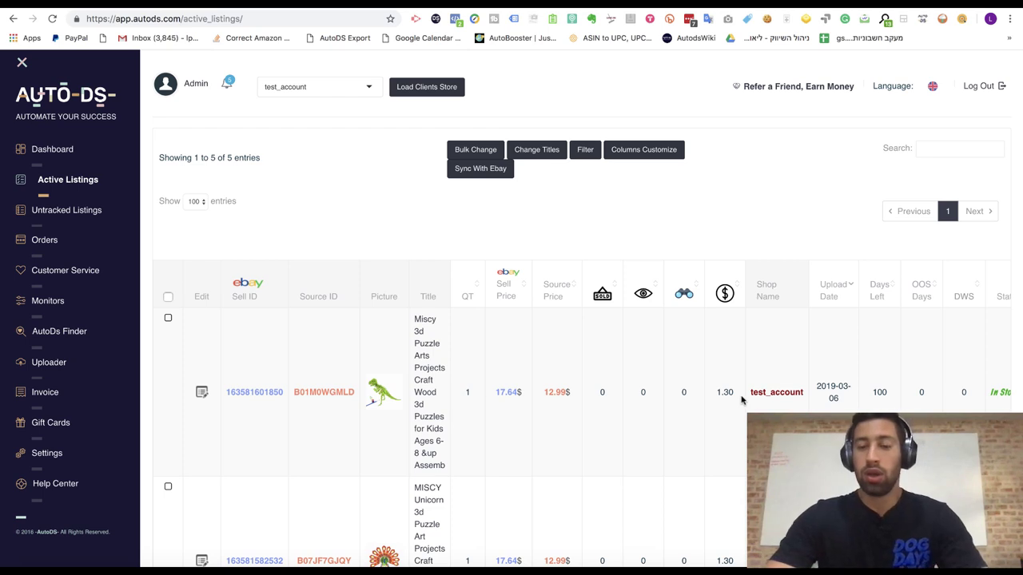
scroll(741, 400, right, 1)
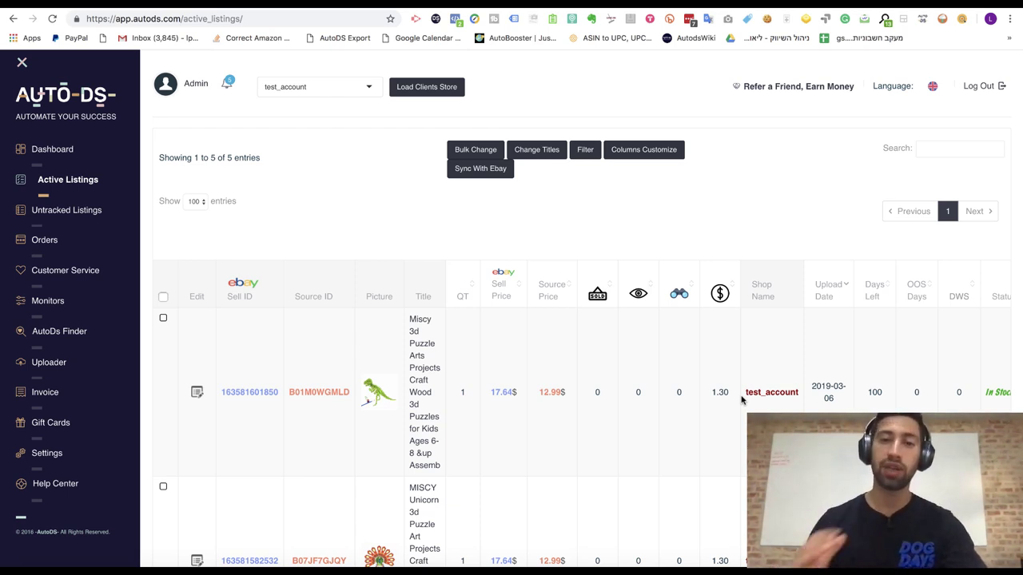
scroll(741, 400, right, 2)
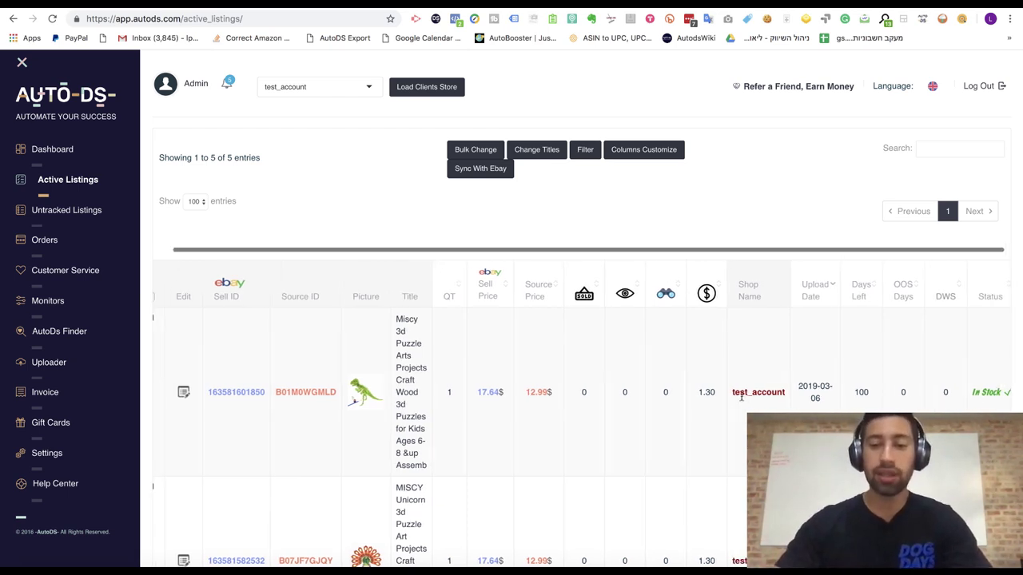
scroll(741, 399, right, 2)
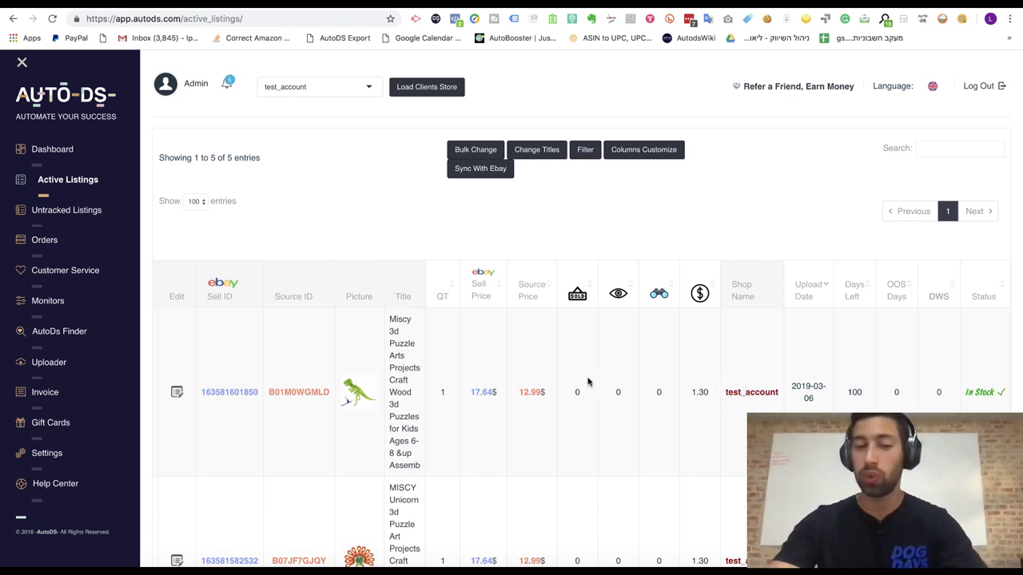
- Open the dinosaur listing's edit settings, then its Full item edit page
click(178, 392)
scroll(559, 360, down, 3)
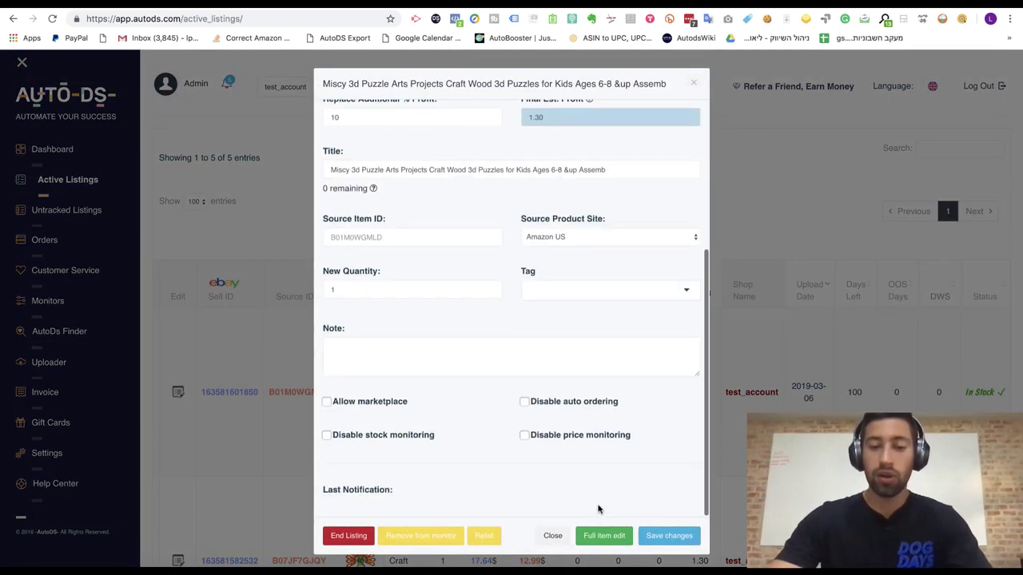
click(597, 536)
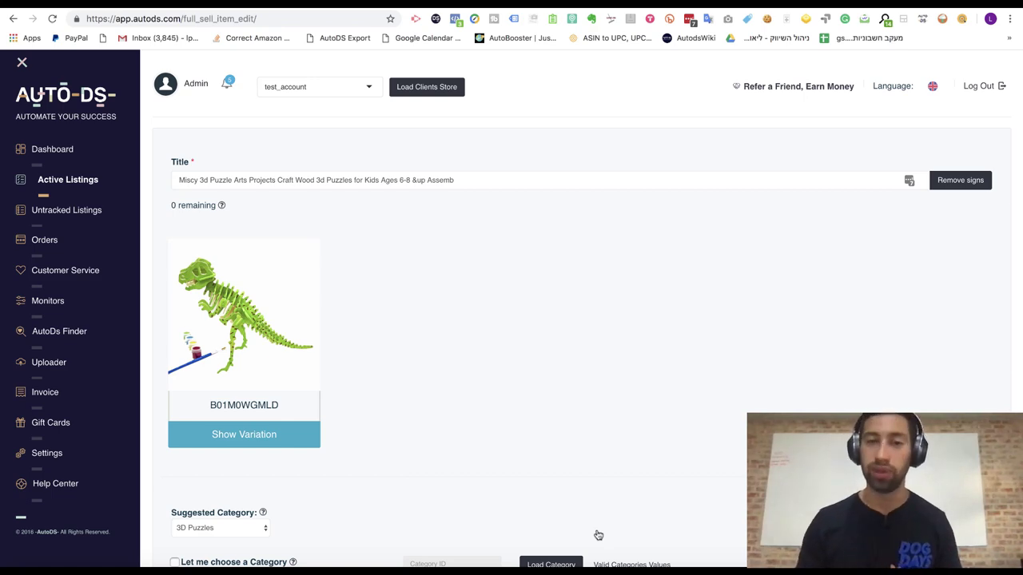
- Scroll down to the Source product ID and select the old ID B01M0WGMLD
scroll(346, 398, down, 2)
scroll(346, 399, down, 2)
scroll(346, 399, down, 4)
scroll(350, 330, down, 5)
scroll(351, 330, down, 3)
scroll(350, 330, down, 7)
scroll(516, 424, down, 2)
double_click(509, 357)
click(615, 349)
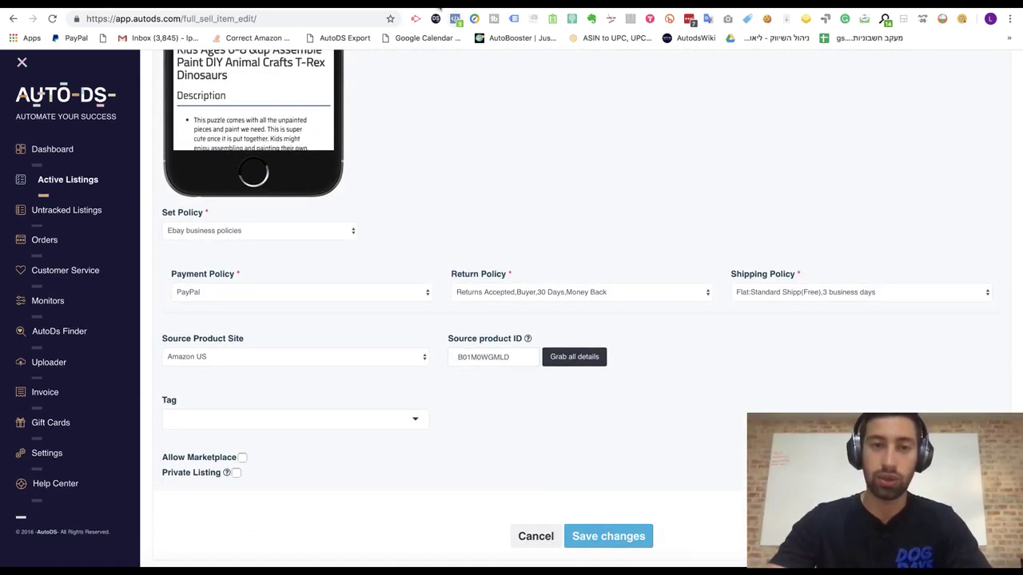
- On Amazon, compare the $12.99 green T-Rex and choose the $28.99 walking dinosaur variant
key(ctrl+Tab)
scroll(511, 319, down, 2)
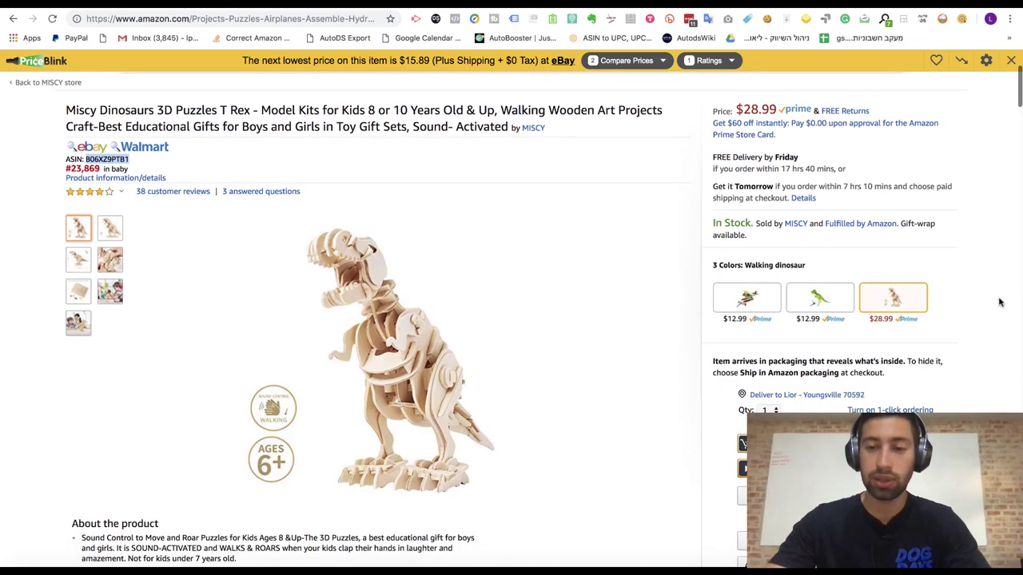
scroll(999, 302, up, 1)
scroll(947, 243, up, 1)
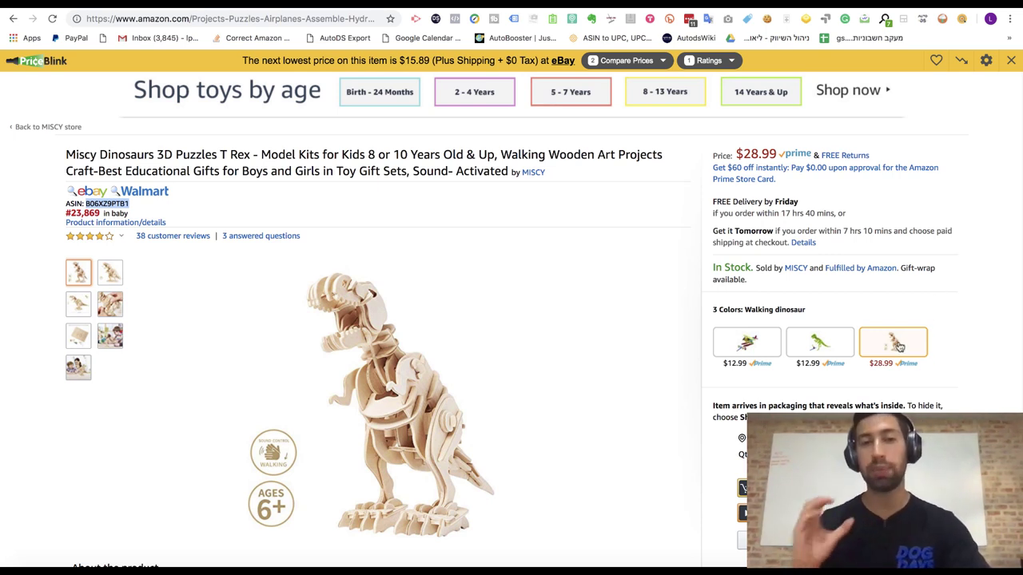
click(827, 348)
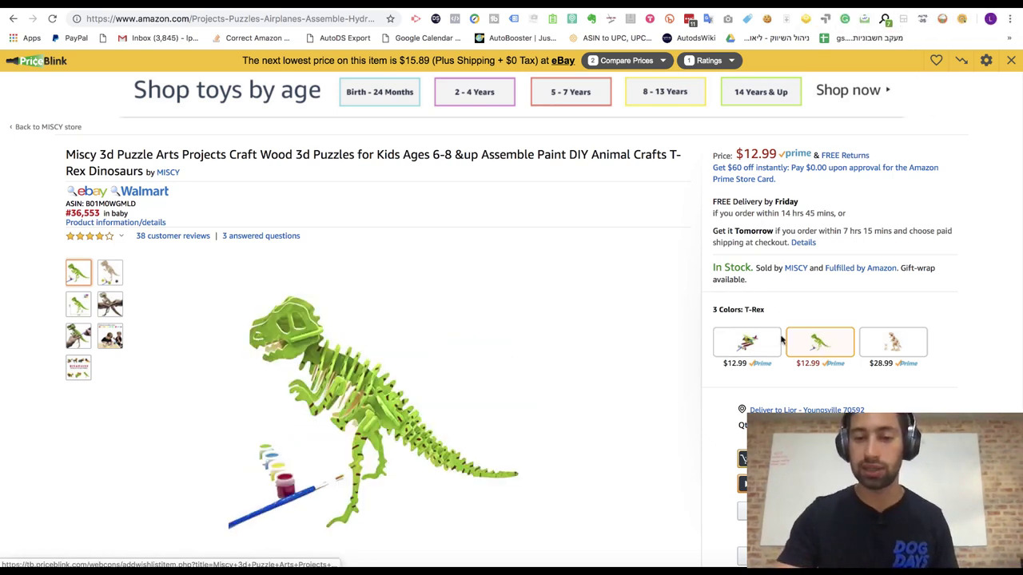
click(886, 350)
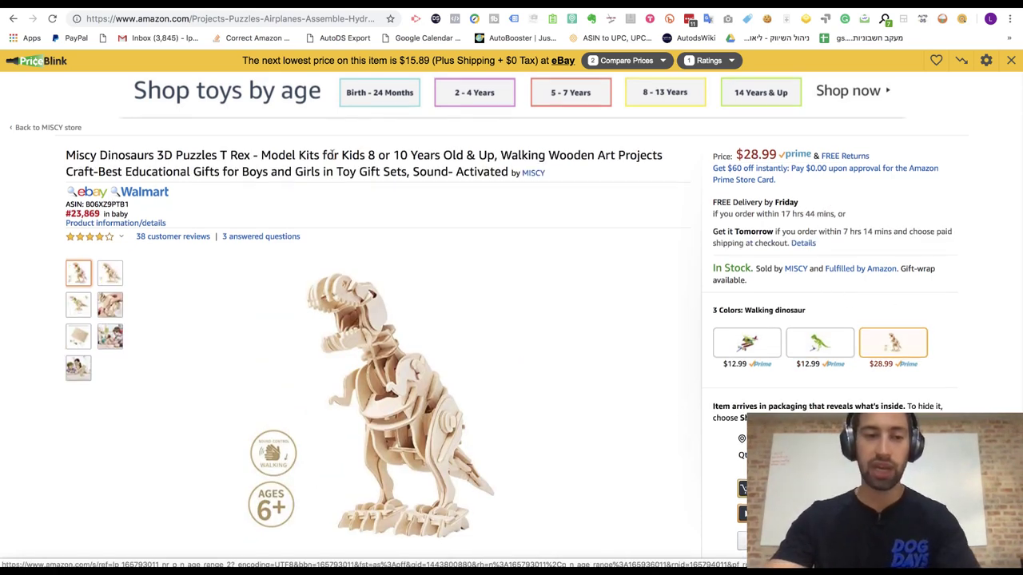
scroll(137, 386, up, 3)
- Copy ASIN B06XZ9PTB1 and paste it over source product ID B01M0WGMLD in AutoDS
double_click(107, 336)
key(ctrl+c)
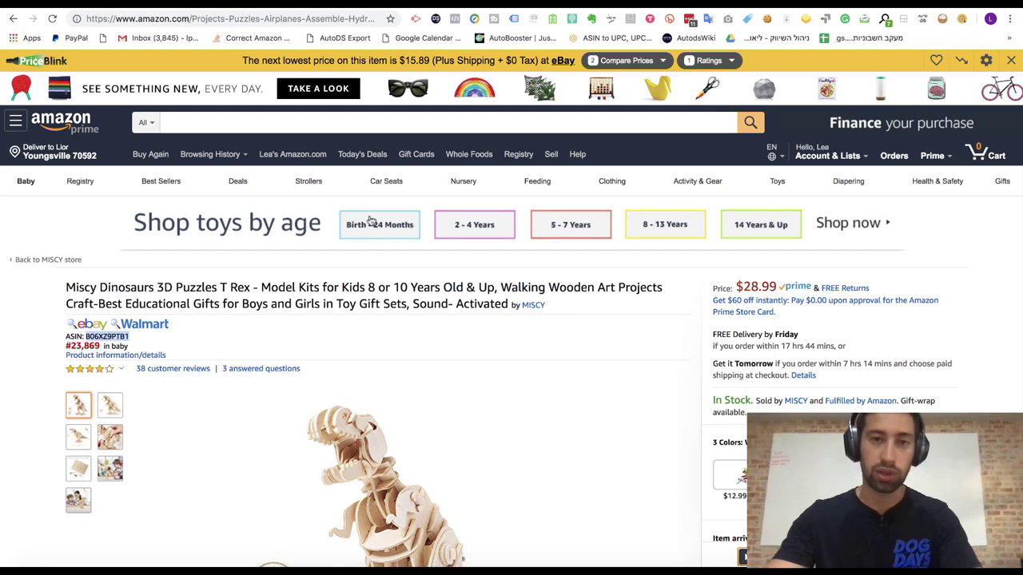
key(ctrl+Tab)
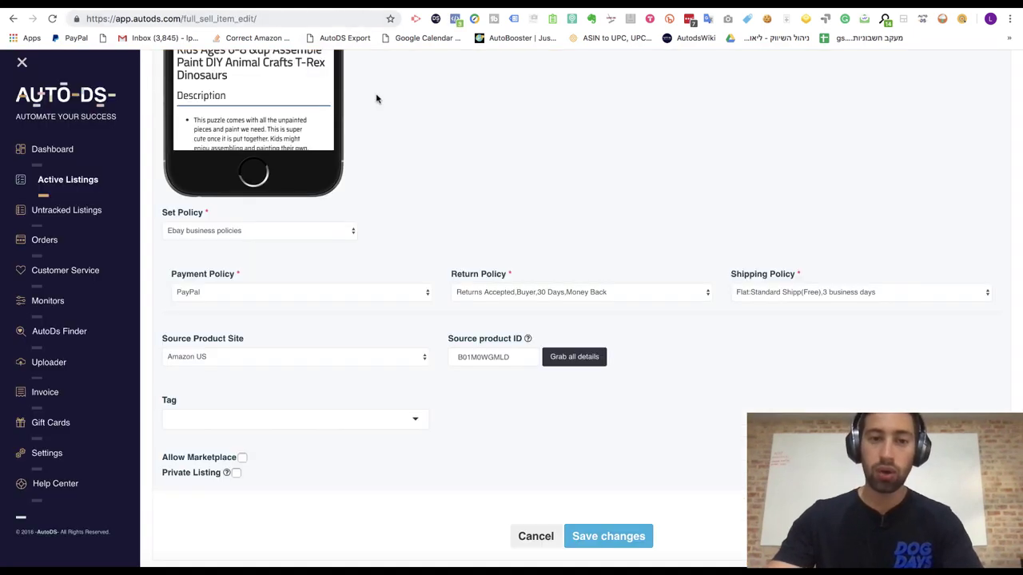
double_click(489, 356)
key(ctrl+v)
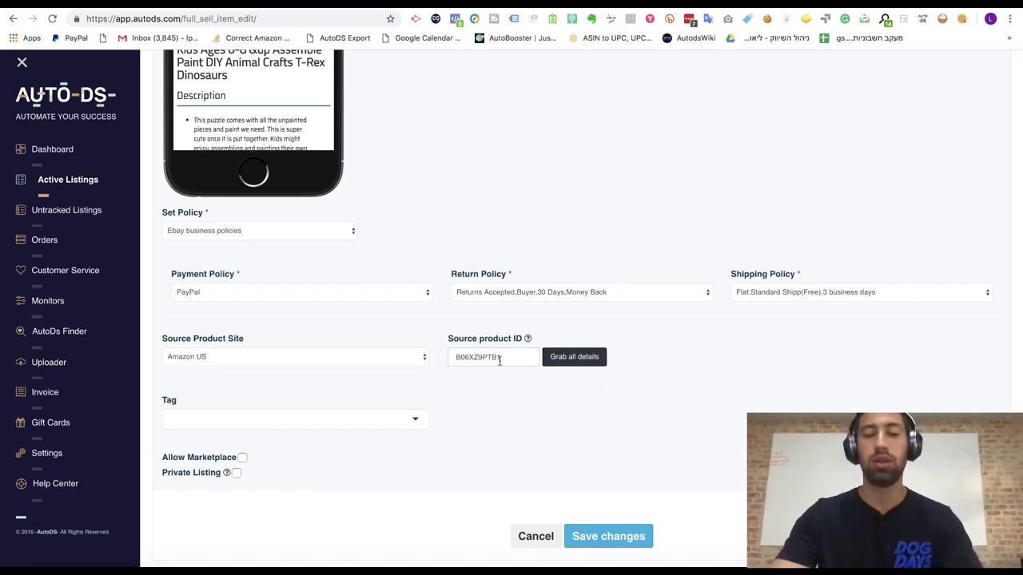
double_click(498, 357)
click(572, 375)
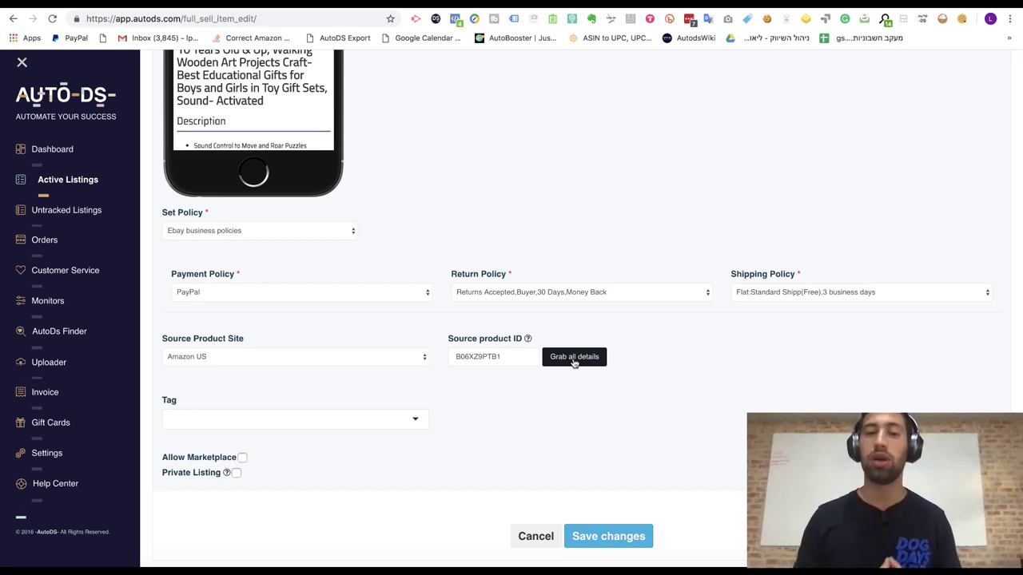
scroll(561, 250, up, 5)
scroll(561, 250, up, 5)
scroll(561, 250, up, 3)
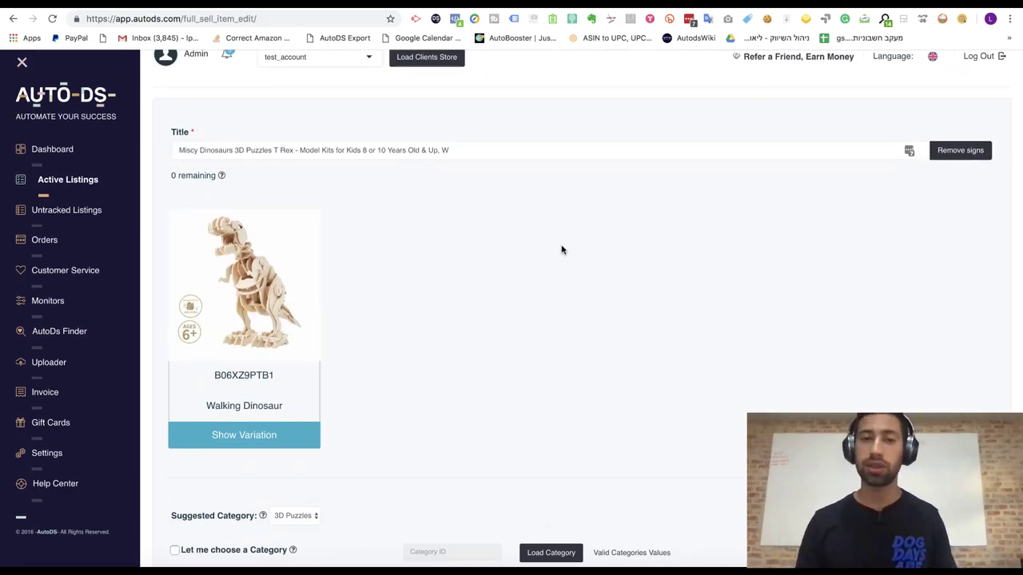